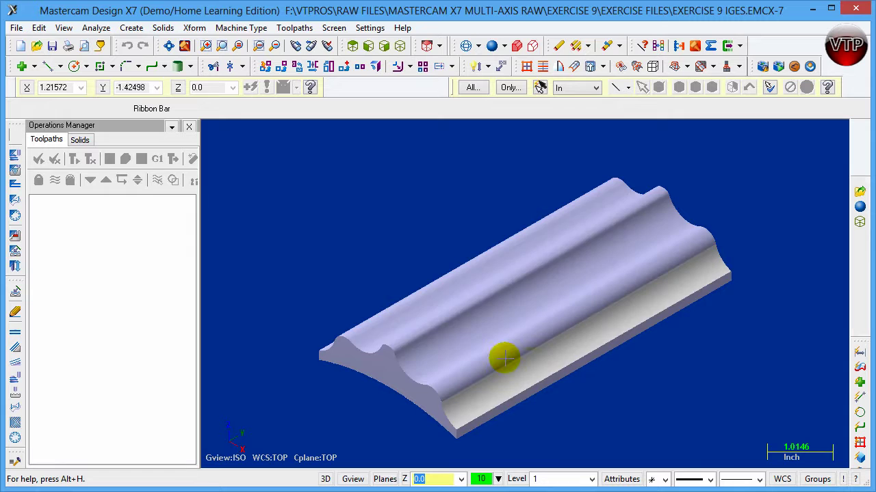
Orbit the part to inspect its sides, top ridges and end profile.
{"action": "middle_click_drag", "start_coordinate": [243, 371], "coordinate": [407, 367]}
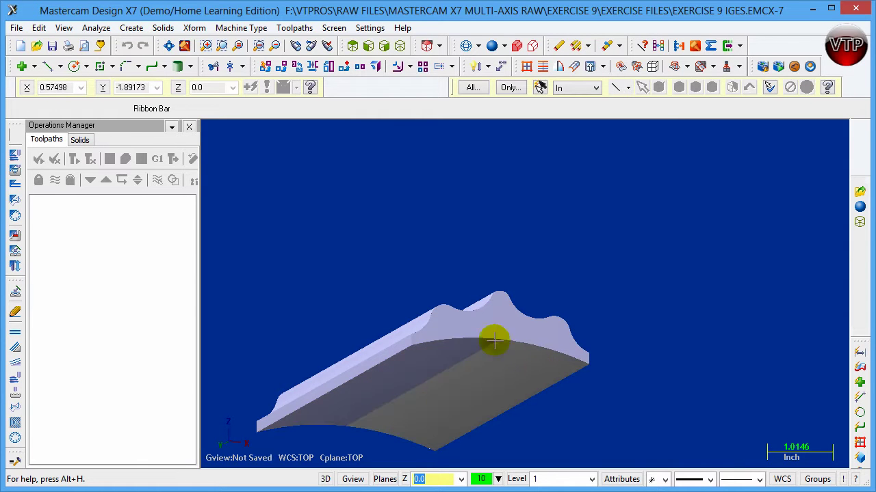
{"action": "middle_click_drag", "start_coordinate": [623, 347], "coordinate": [589, 387]}
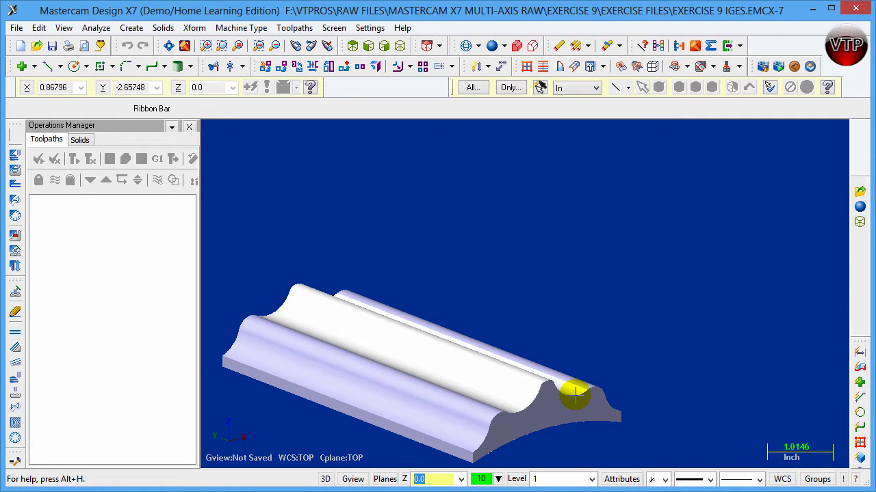
{"action": "middle_click_drag", "start_coordinate": [575, 394], "coordinate": [401, 368]}
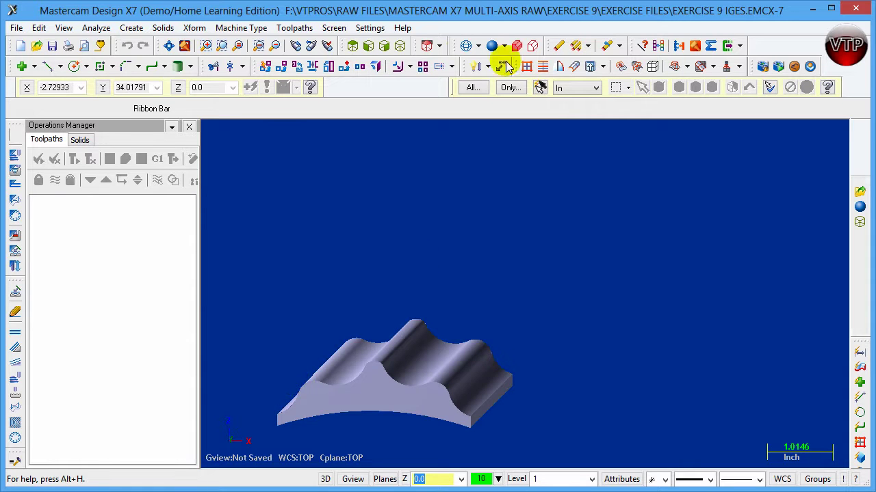
Check the right-side and front profiles up close, then return to the isometric view.
{"action": "left_click", "coordinate": [384, 45]}
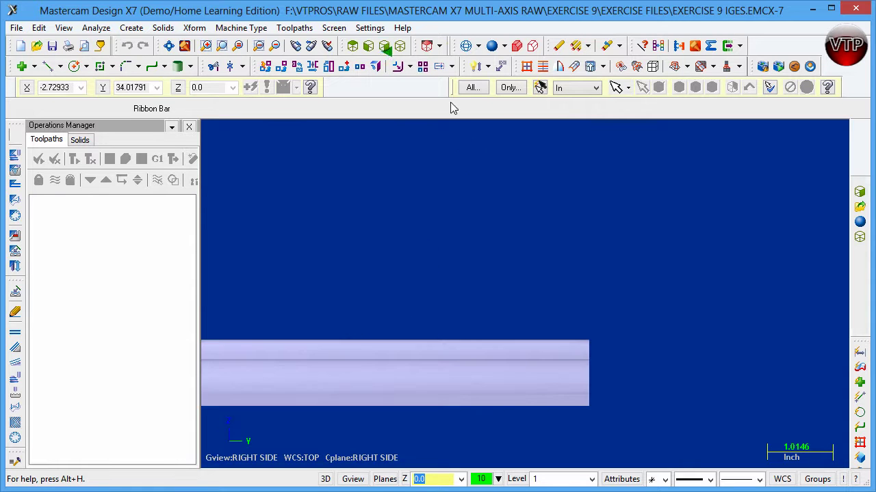
{"action": "left_click", "coordinate": [368, 45]}
{"action": "scroll", "coordinate": [313, 401], "scroll_direction": "up", "scroll_amount": 3}
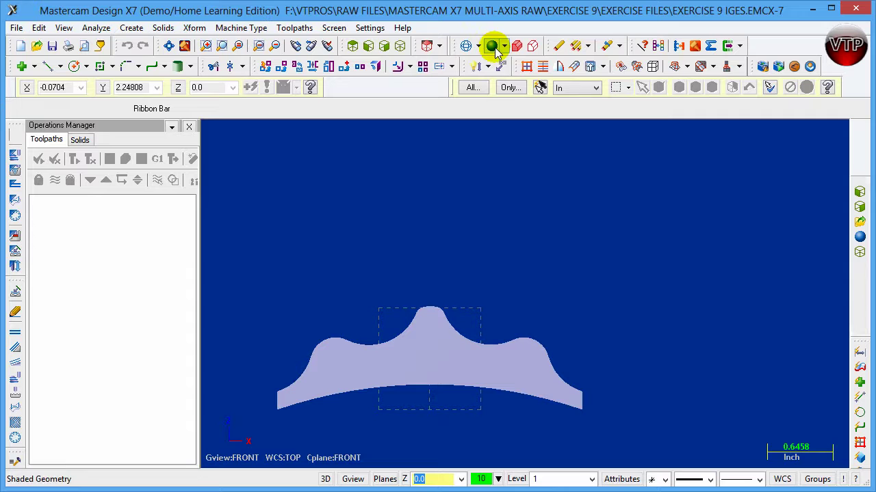
{"action": "left_click", "coordinate": [400, 46]}
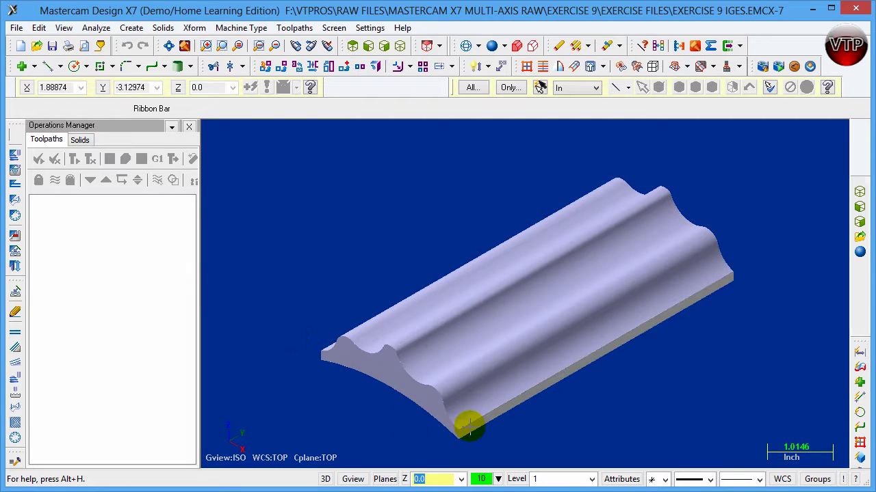
{"action": "left_click", "coordinate": [395, 348]}
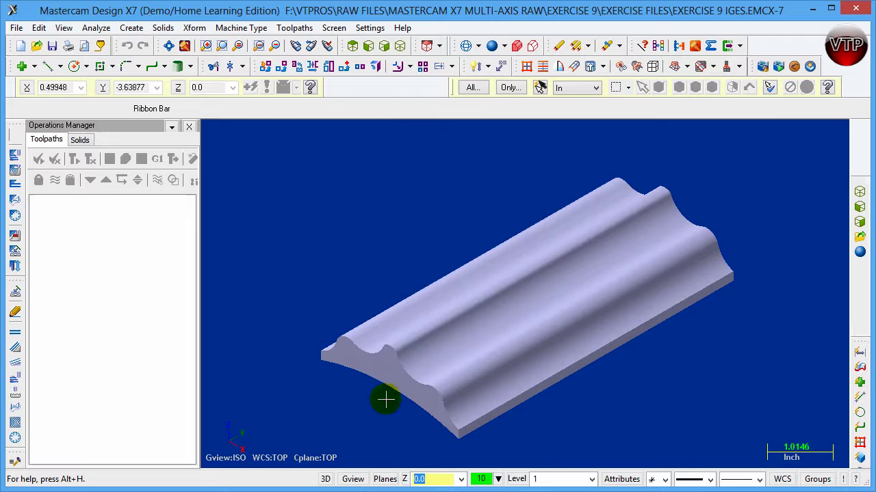
{"action": "left_click", "coordinate": [354, 359]}
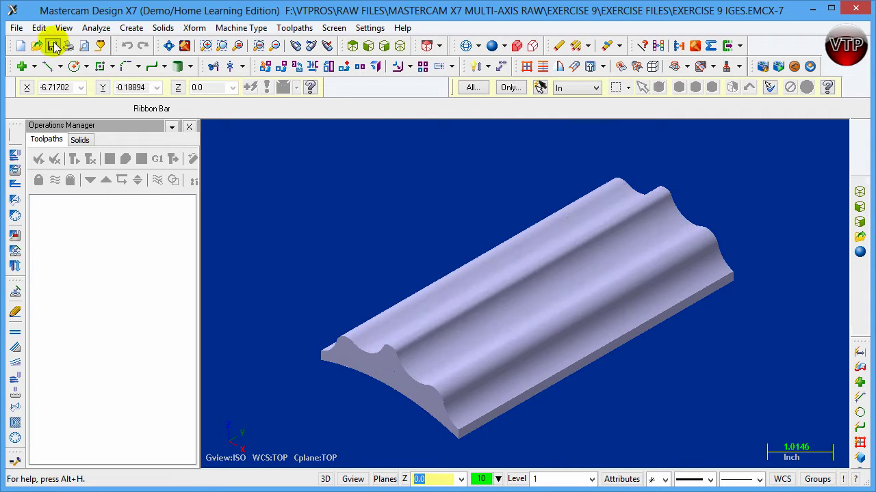
Open EXERCISE 9 START without saving changes to the current file.
{"action": "left_click", "coordinate": [24, 32]}
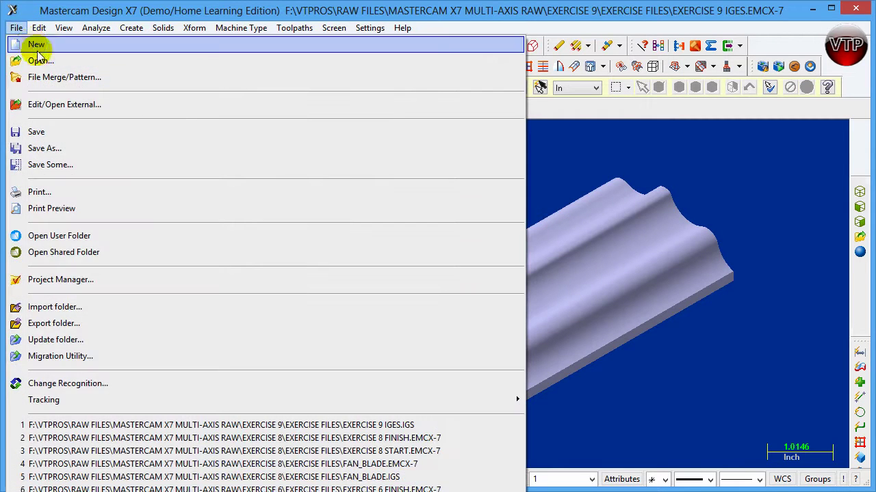
{"action": "left_click", "coordinate": [38, 59]}
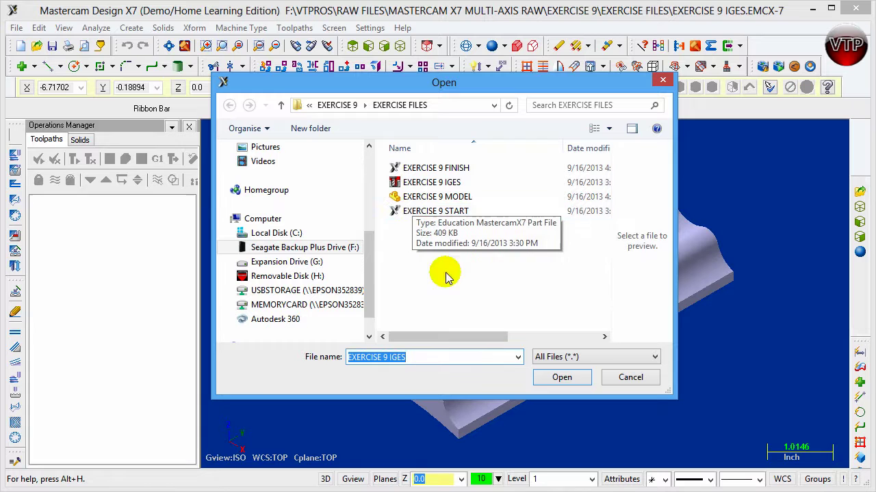
{"action": "double_click", "coordinate": [453, 214]}
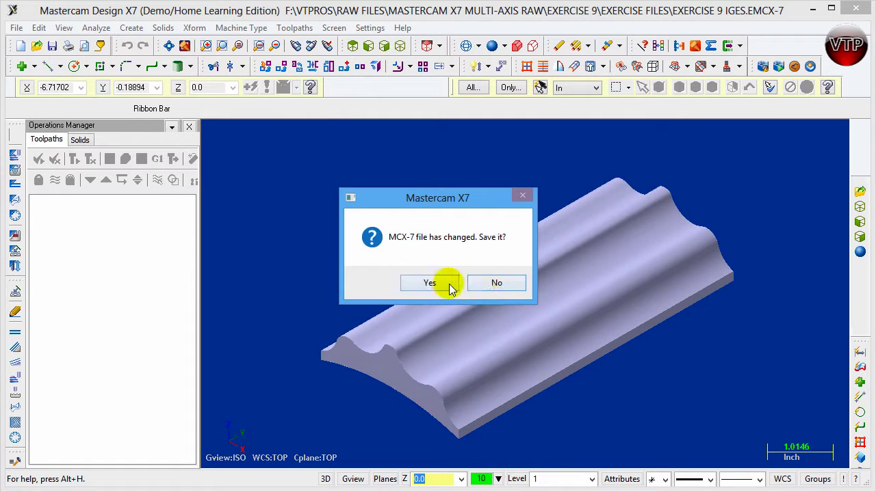
{"action": "left_click", "coordinate": [485, 283]}
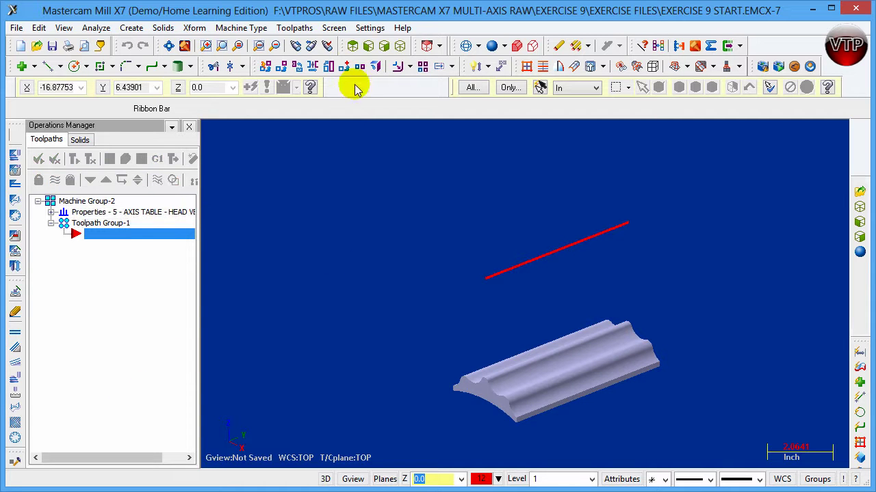
Open the EXERCISE 9 IGES file to load its wireframe geometry.
{"action": "left_click", "coordinate": [15, 28]}
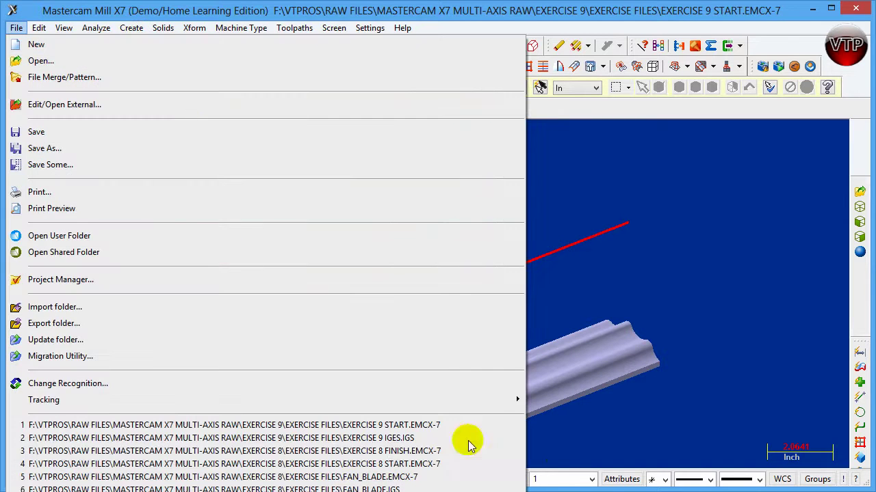
{"action": "left_click", "coordinate": [674, 319]}
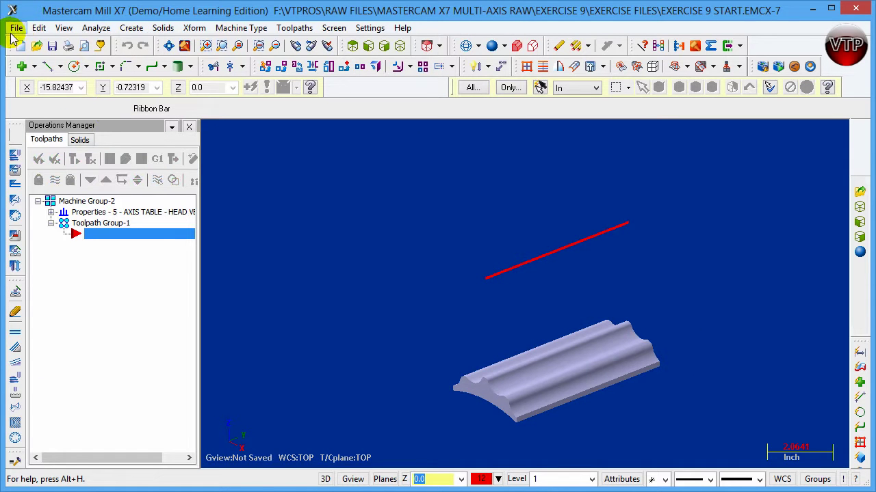
{"action": "left_click", "coordinate": [38, 28]}
{"action": "mouse_move", "coordinate": [23, 35]}
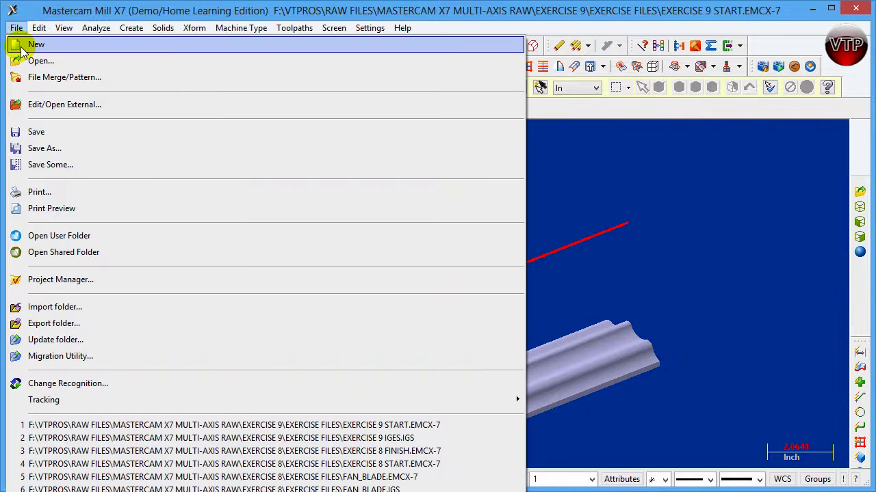
{"action": "left_click", "coordinate": [25, 60]}
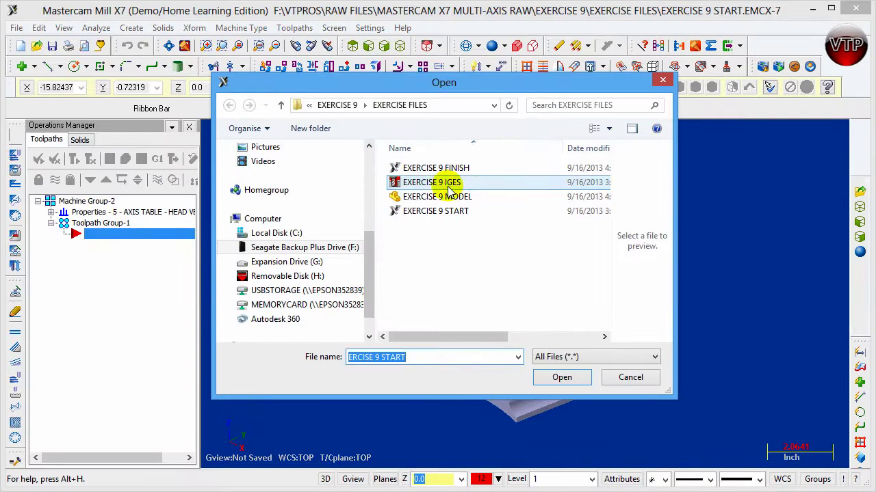
{"action": "left_click", "coordinate": [448, 182]}
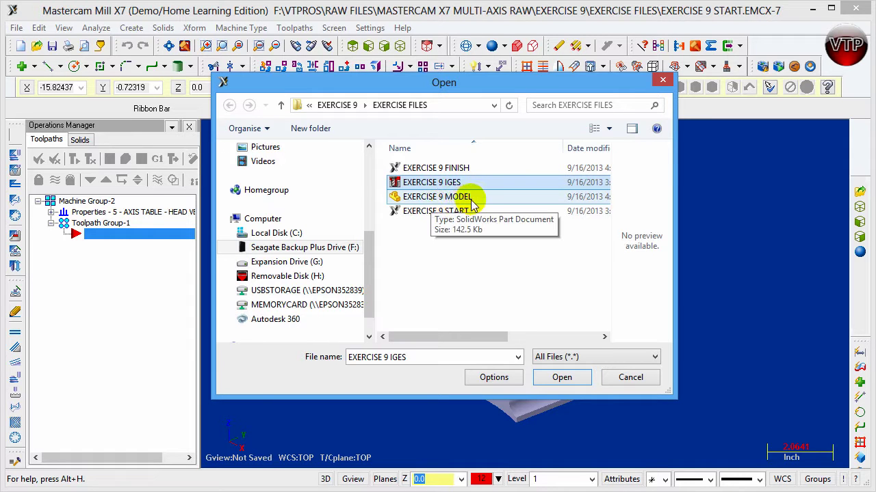
{"action": "left_click", "coordinate": [446, 198]}
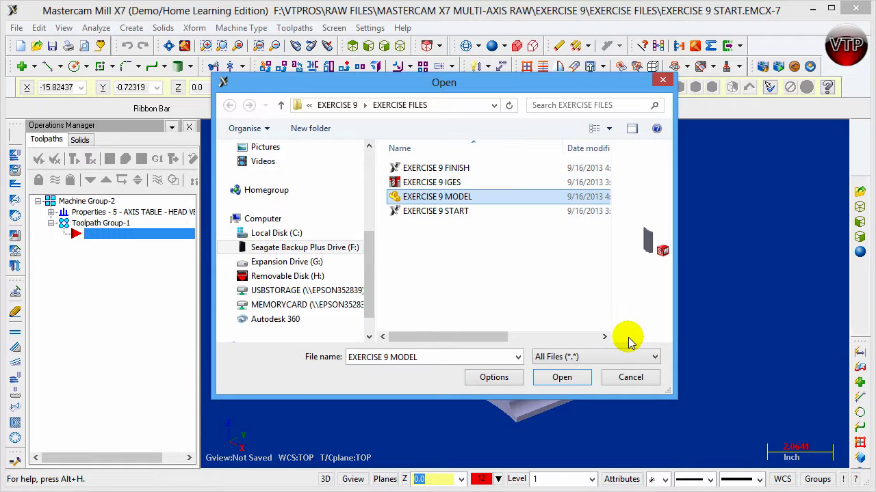
{"action": "left_click_drag", "start_coordinate": [569, 85], "coordinate": [385, 79]}
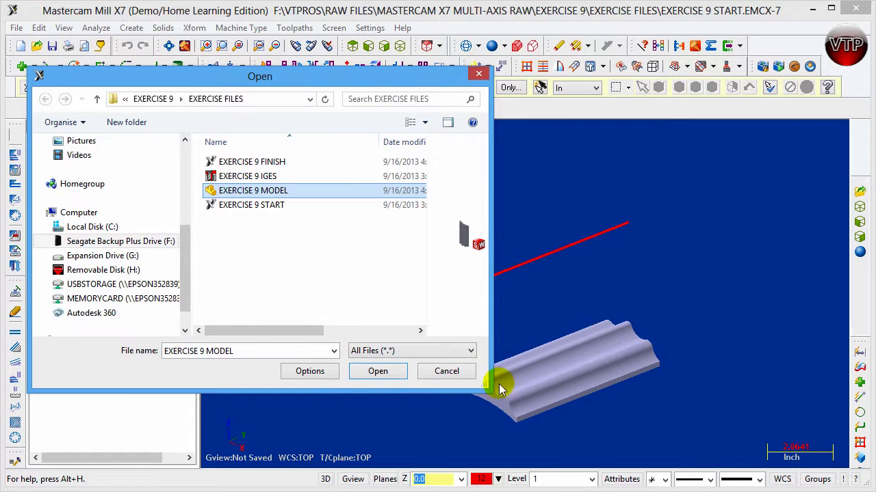
{"action": "left_click_drag", "start_coordinate": [383, 77], "coordinate": [615, 84]}
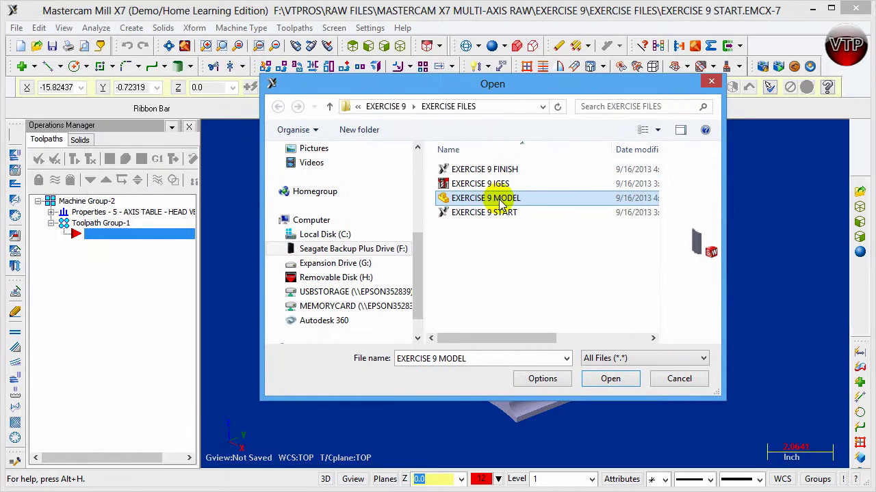
{"action": "left_click_drag", "start_coordinate": [624, 83], "coordinate": [312, 94]}
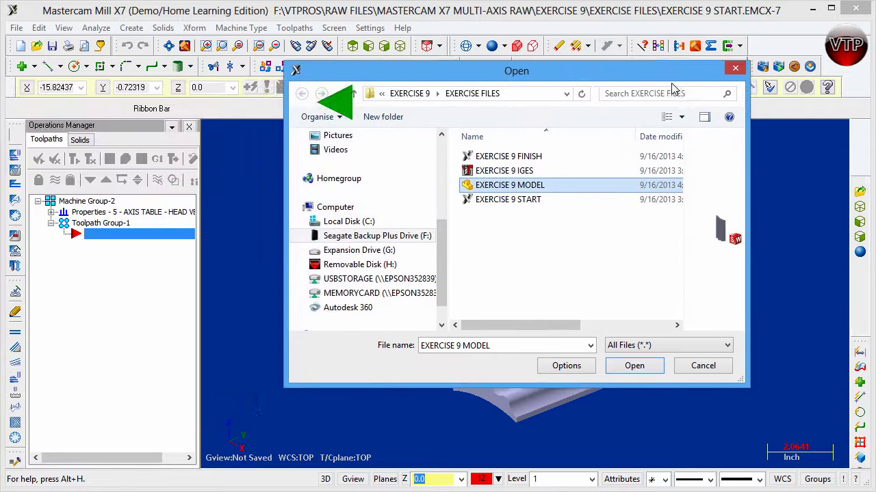
{"action": "left_click", "coordinate": [472, 199]}
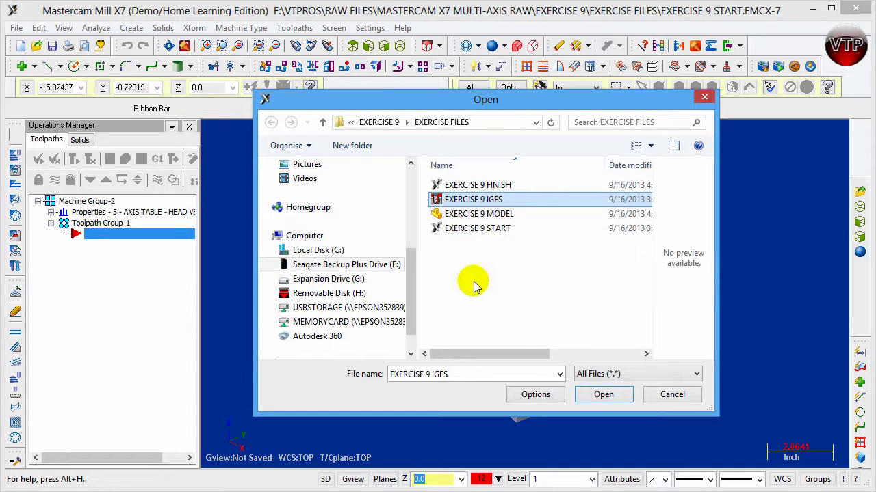
{"action": "left_click", "coordinate": [589, 395]}
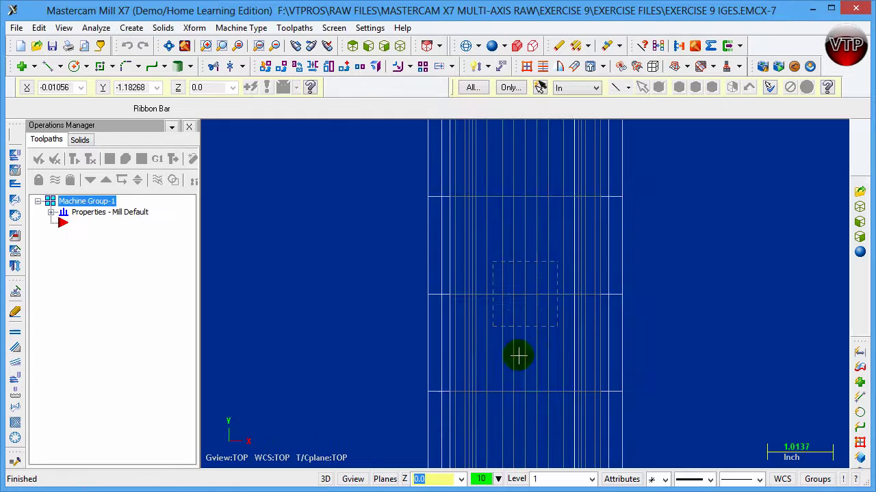
Show the wireframe IGES part in isometric view with shading turned on.
{"action": "left_click", "coordinate": [402, 47]}
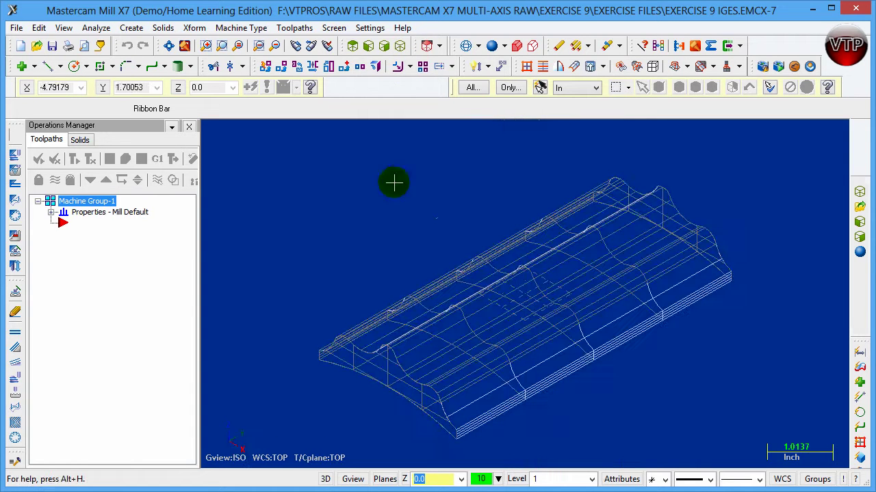
{"action": "left_click", "coordinate": [487, 46]}
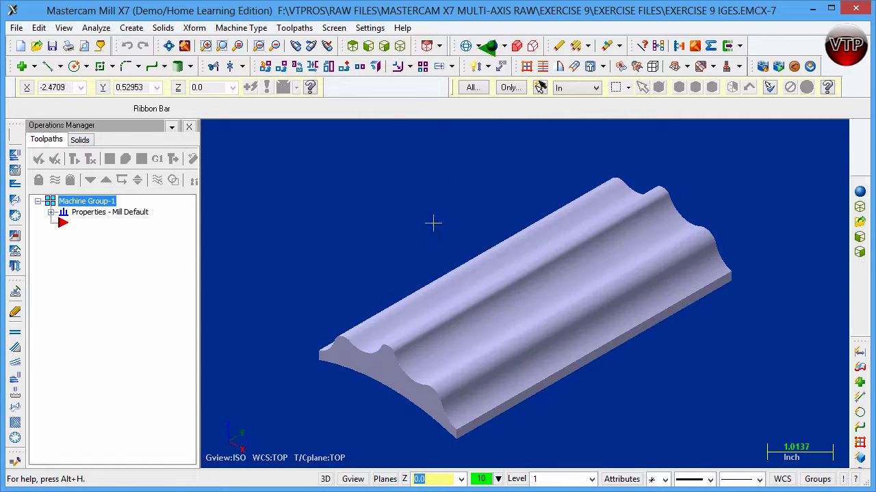
{"action": "left_click", "coordinate": [471, 67]}
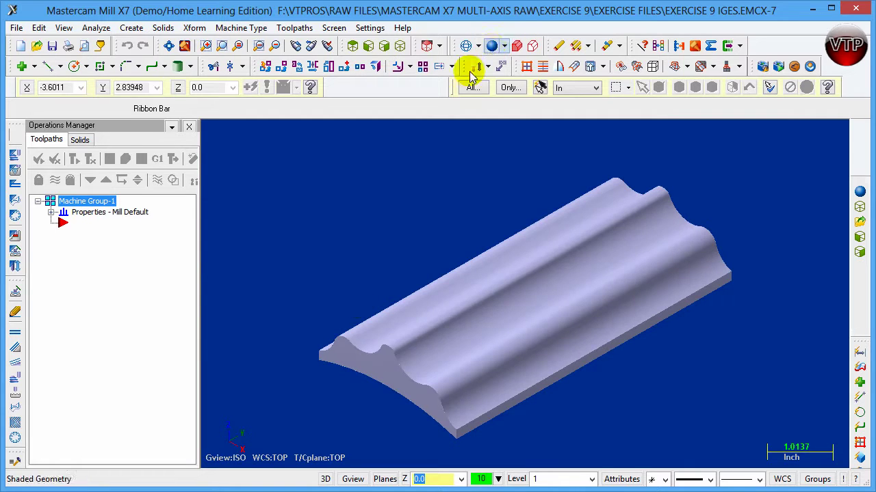
{"action": "left_click", "coordinate": [444, 358]}
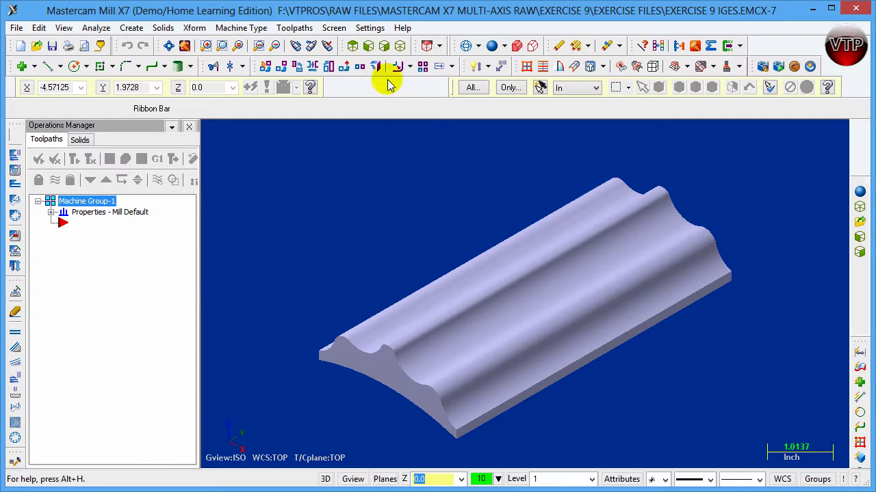
Load the MILL 5-AXIS TABLE-HEAD VERTICAL machine and delete the default Machine Group-1.
{"action": "left_click", "coordinate": [384, 370]}
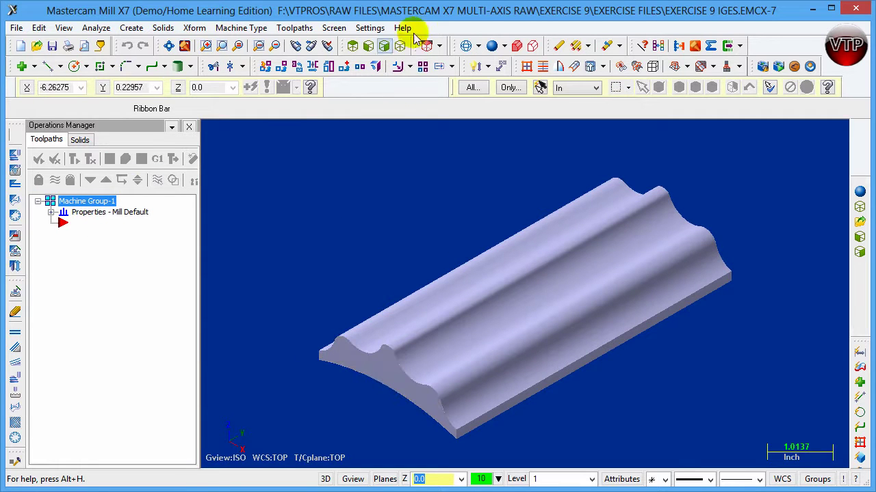
{"action": "left_click", "coordinate": [244, 28]}
{"action": "mouse_move", "coordinate": [241, 43]}
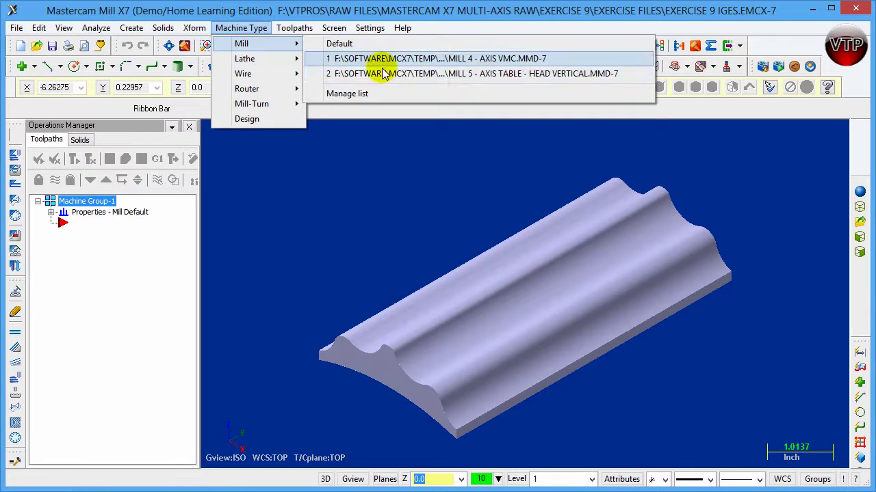
{"action": "left_click", "coordinate": [384, 74]}
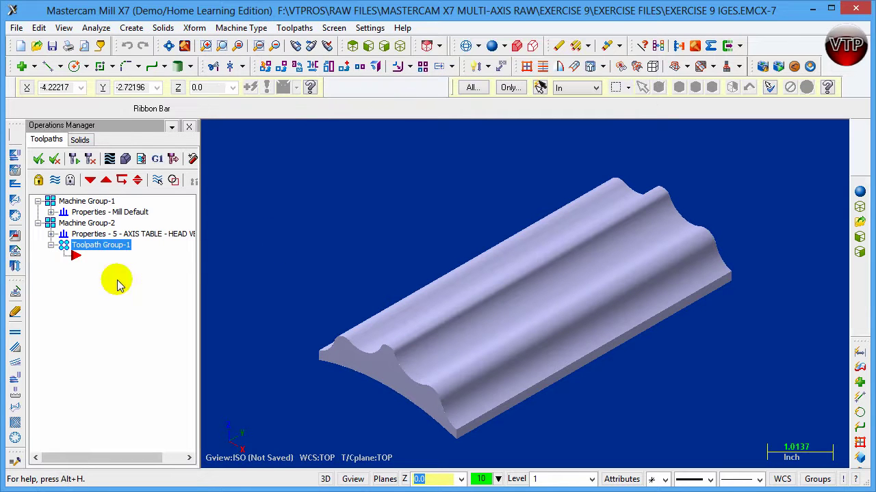
{"action": "left_click", "coordinate": [102, 202]}
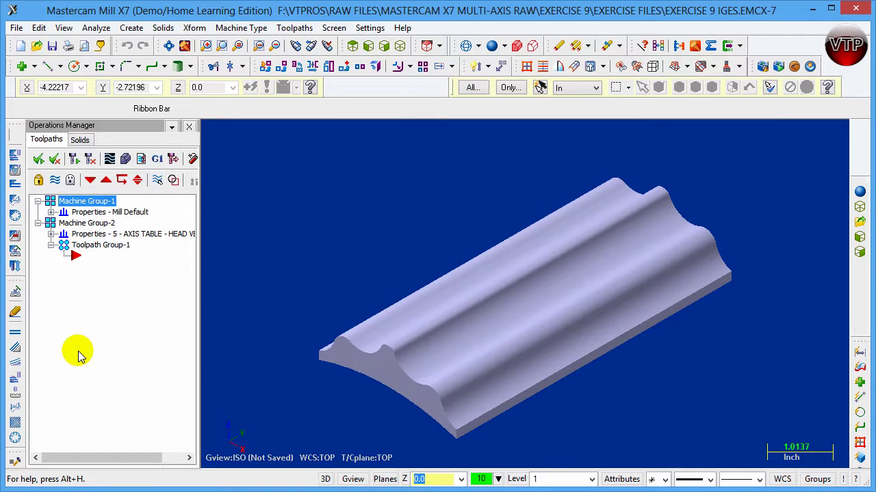
{"action": "key", "text": "Delete"}
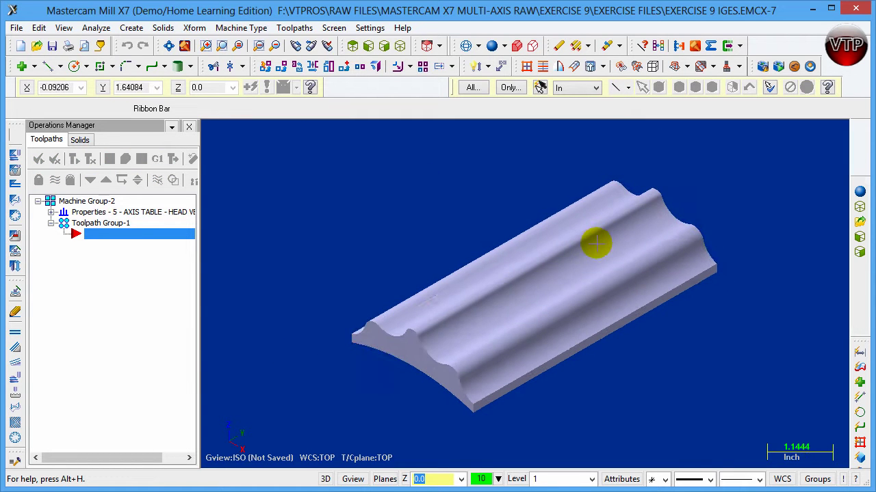
{"action": "scroll", "coordinate": [596, 242], "scroll_direction": "down", "scroll_amount": 4}
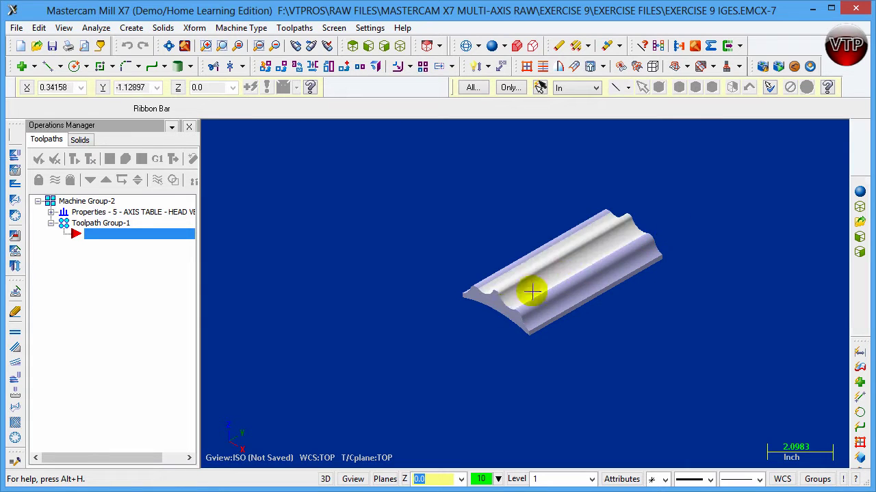
{"action": "left_click", "coordinate": [452, 336]}
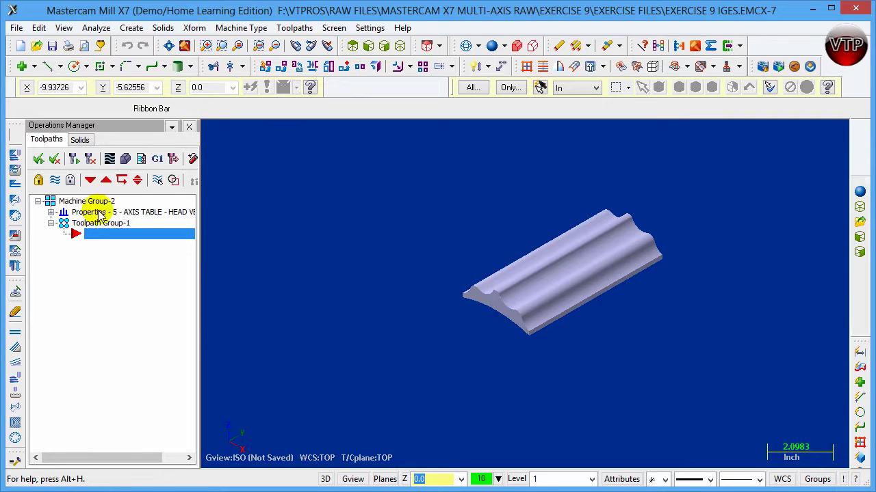
Draw a line from X0 Y3 Z4 to X0 Y-3 Z4 above the part.
{"action": "left_click", "coordinate": [49, 66]}
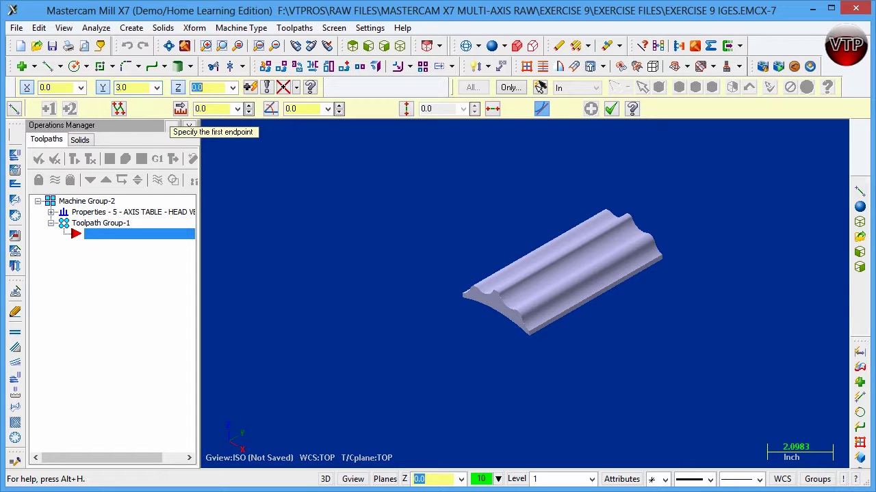
{"action": "key", "text": "Return"}
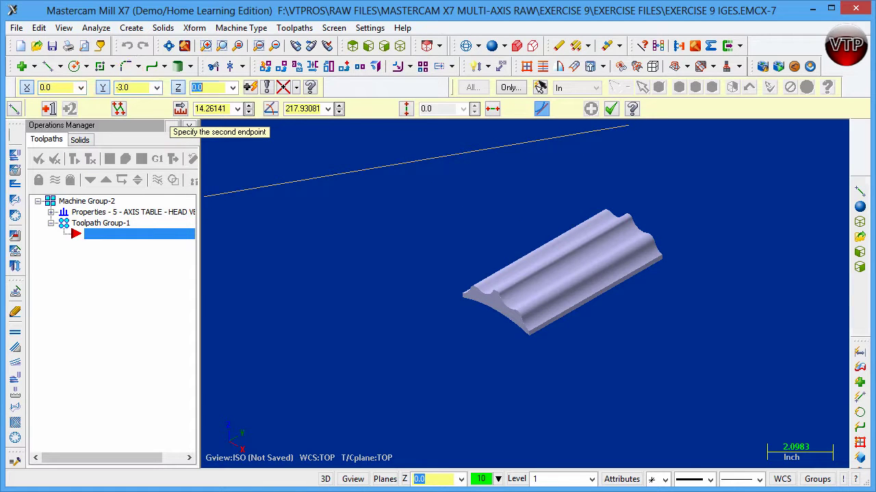
{"action": "key", "text": "Return"}
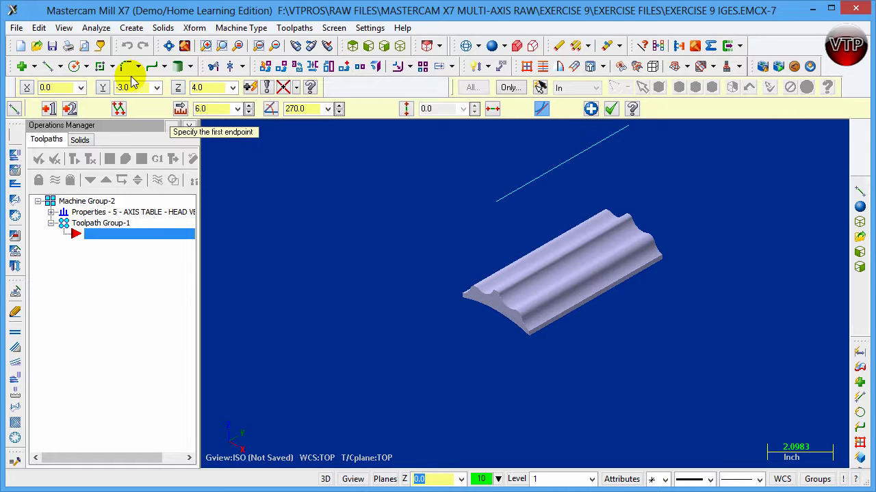
{"action": "middle_click_drag", "start_coordinate": [442, 268], "coordinate": [497, 318]}
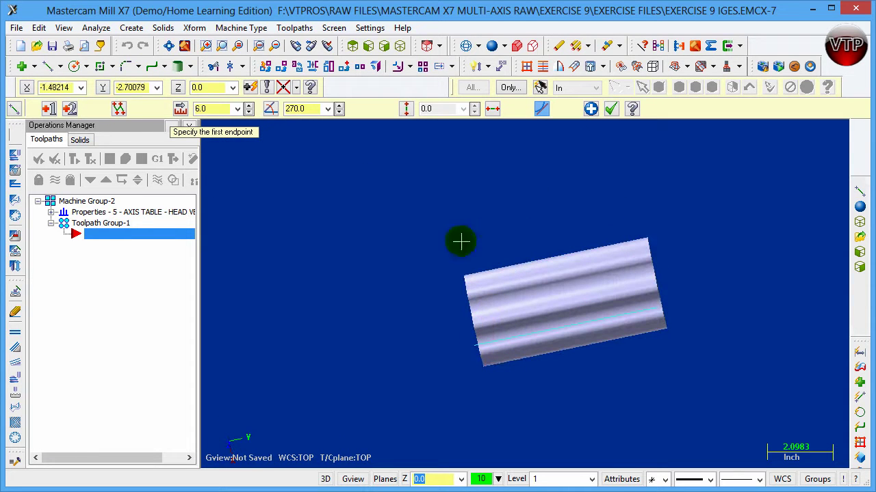
{"action": "left_click", "coordinate": [352, 46]}
{"action": "scroll", "coordinate": [585, 287], "scroll_direction": "down", "scroll_amount": 2}
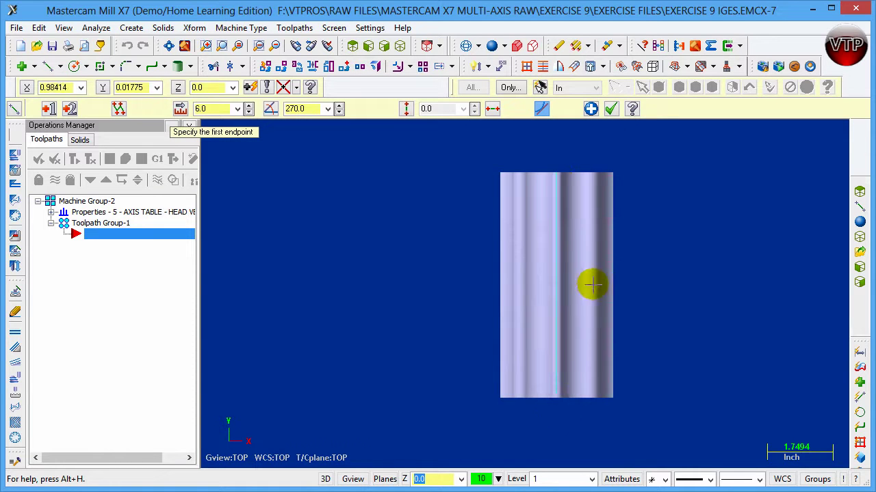
{"action": "middle_click_drag", "start_coordinate": [590, 283], "coordinate": [650, 200]}
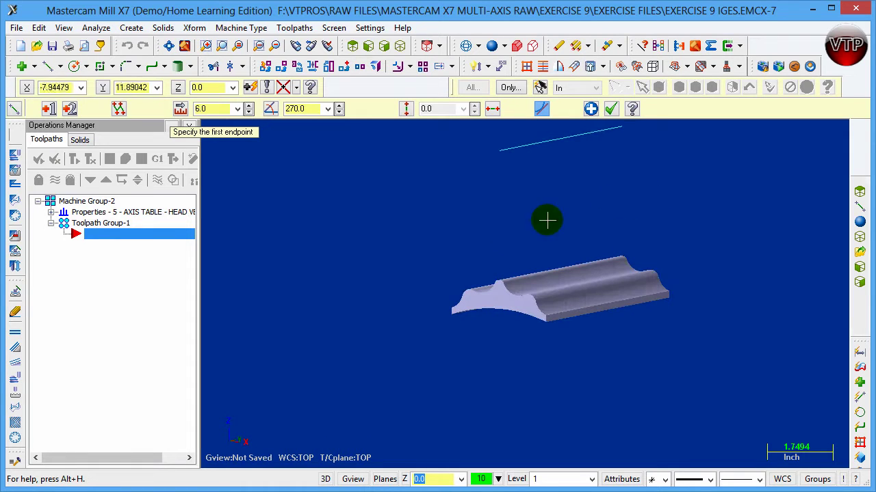
{"action": "left_click", "coordinate": [611, 109]}
{"action": "mouse_move", "coordinate": [704, 207]}
{"action": "middle_mouse_down"}
{"action": "mouse_move", "coordinate": [709, 188]}
{"action": "mouse_move", "coordinate": [700, 195]}
{"action": "middle_mouse_up"}
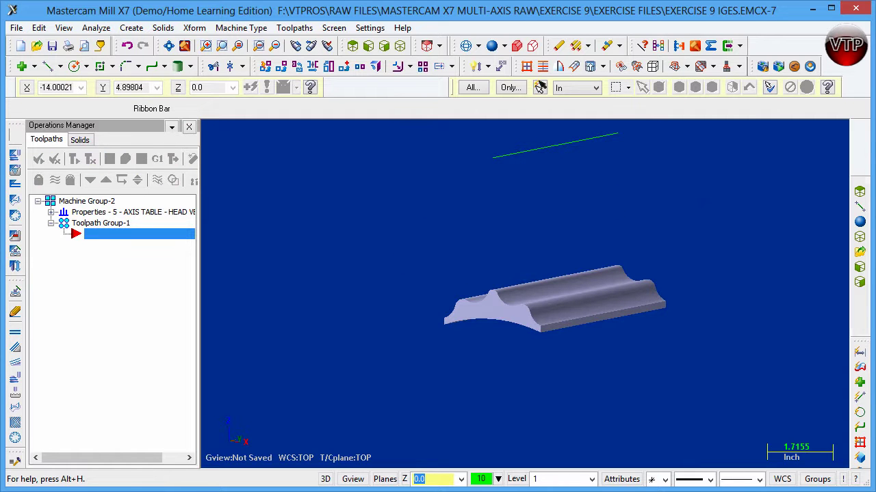
Enable Override defaults in Tool settings and turn on stock display in Stock Setup.
{"action": "left_click", "coordinate": [51, 216]}
{"action": "left_click", "coordinate": [51, 213]}
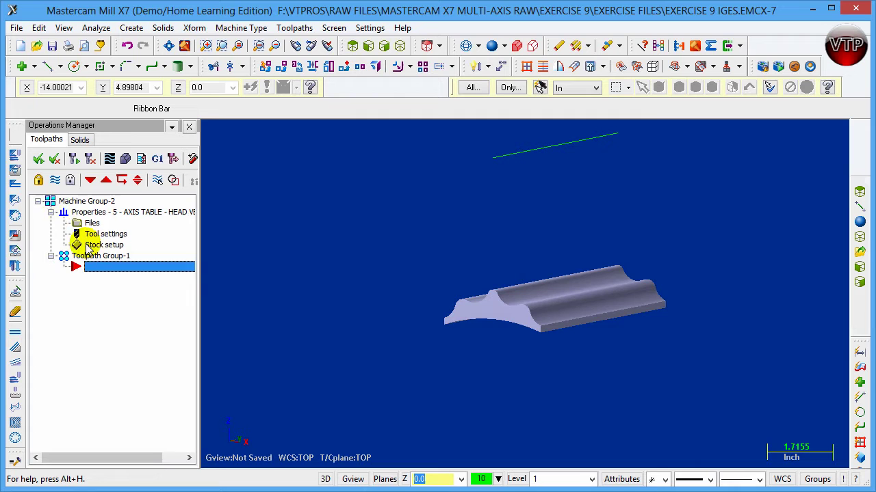
{"action": "left_click", "coordinate": [94, 234]}
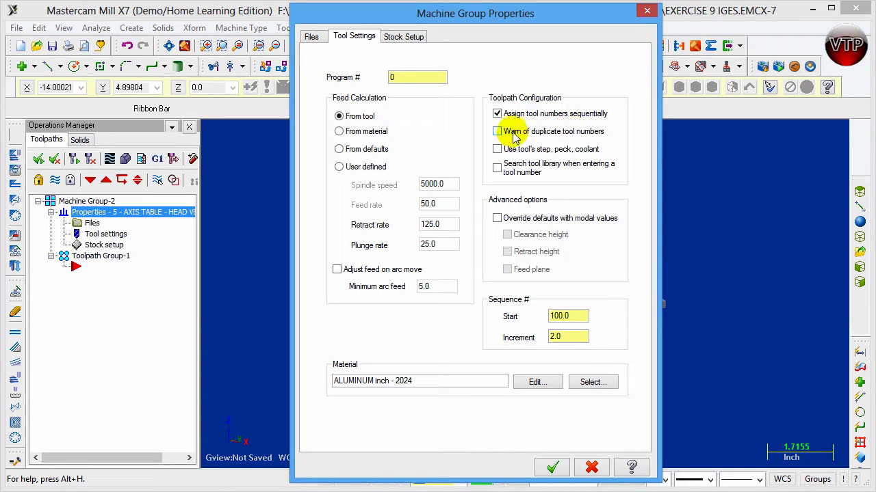
{"action": "left_click", "coordinate": [497, 218]}
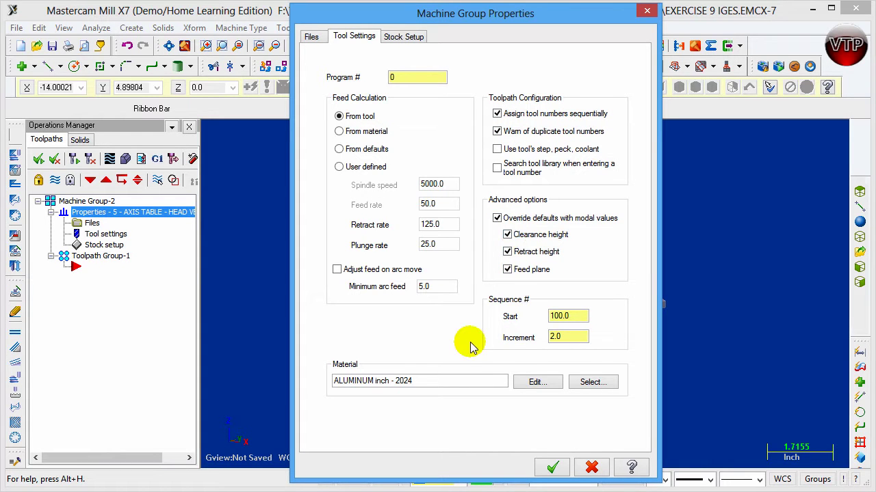
{"action": "left_click", "coordinate": [397, 38]}
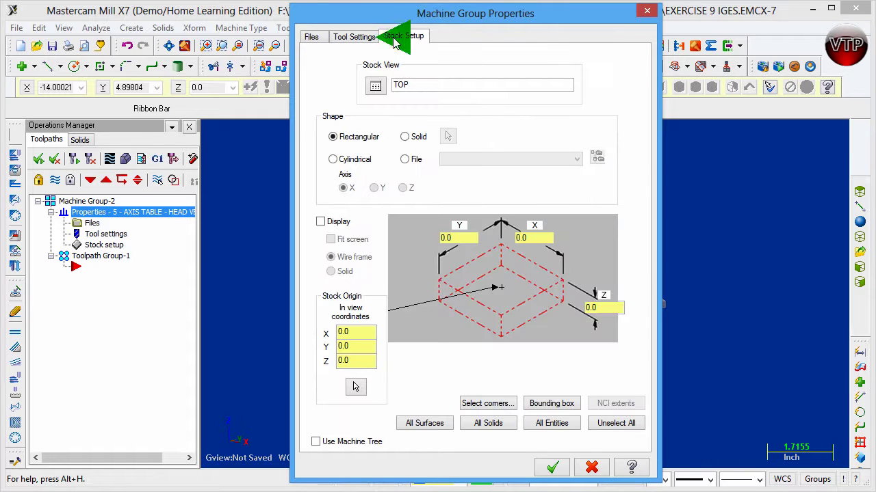
{"action": "left_click_drag", "start_coordinate": [532, 17], "coordinate": [286, 19]}
{"action": "left_click", "coordinate": [74, 224]}
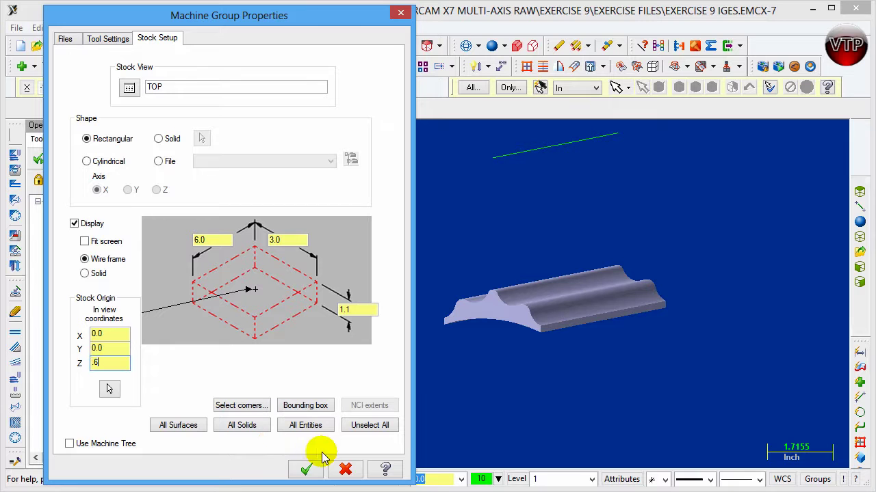
{"action": "left_click", "coordinate": [306, 471]}
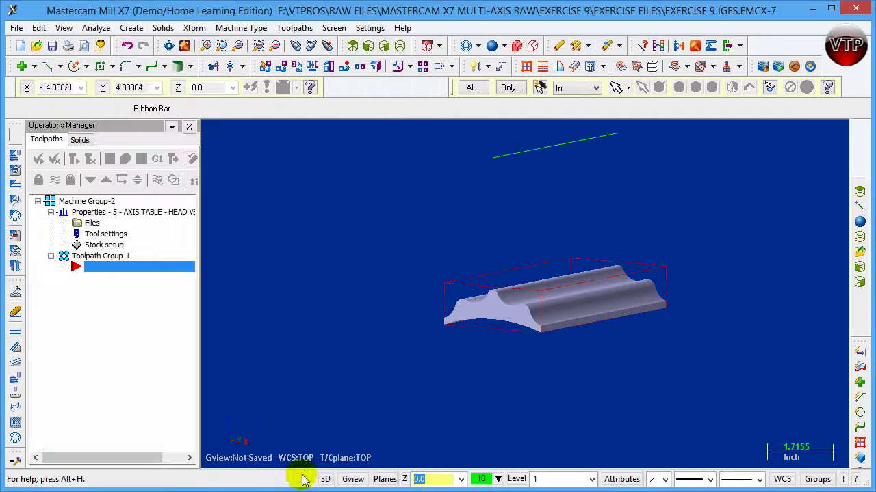
{"action": "scroll", "coordinate": [509, 297], "scroll_direction": "up", "scroll_amount": 4}
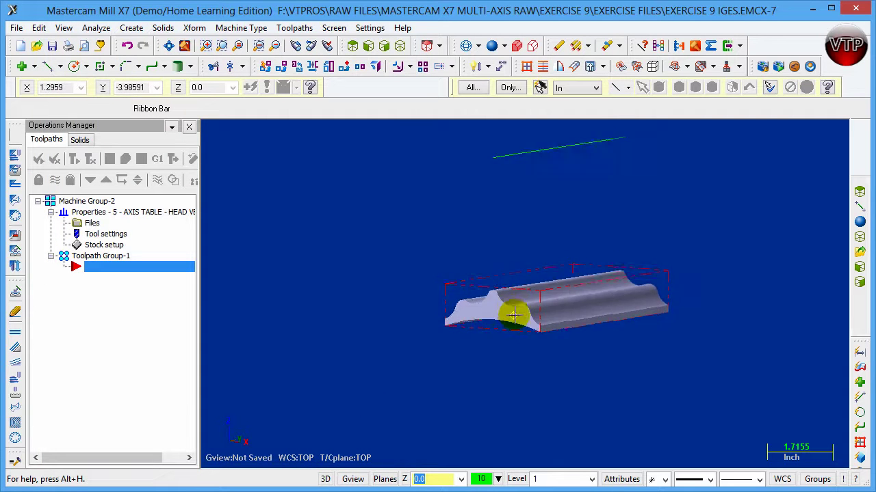
{"action": "scroll", "coordinate": [456, 315], "scroll_direction": "up", "scroll_amount": 3}
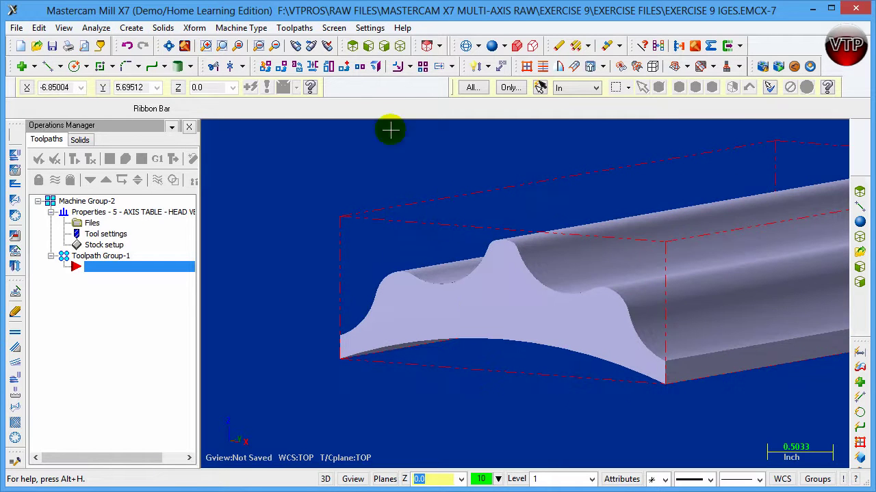
{"action": "left_click", "coordinate": [368, 47]}
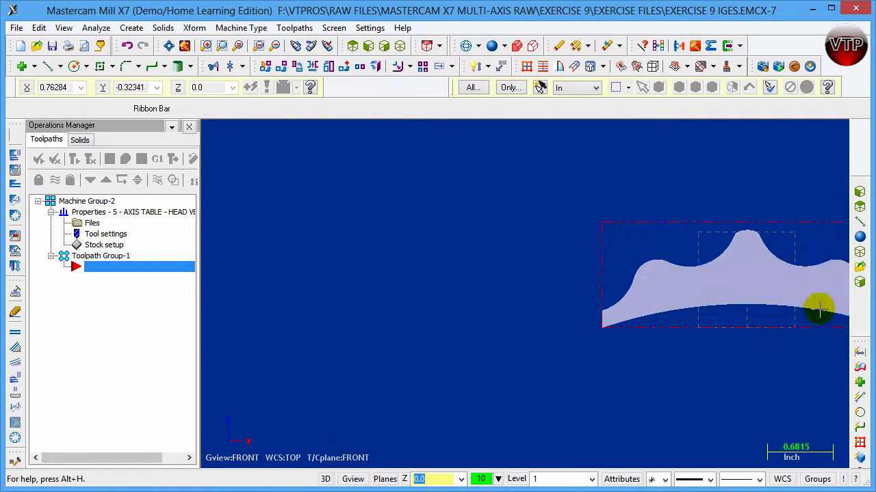
{"action": "scroll", "coordinate": [778, 291], "scroll_direction": "down", "scroll_amount": 2}
{"action": "key", "text": "Left"}
{"action": "key", "text": "Left"}
{"action": "key", "text": "Left"}
{"action": "key", "text": "Left"}
{"action": "key", "text": "Left"}
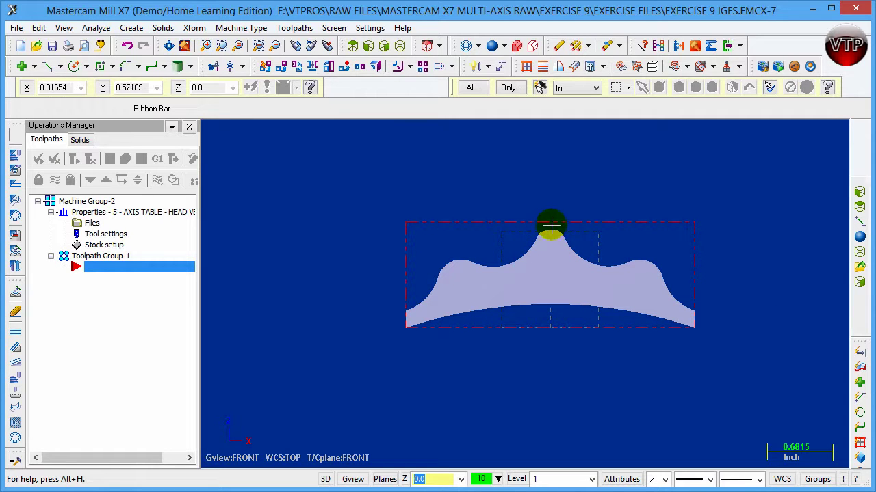
{"action": "left_click", "coordinate": [551, 224]}
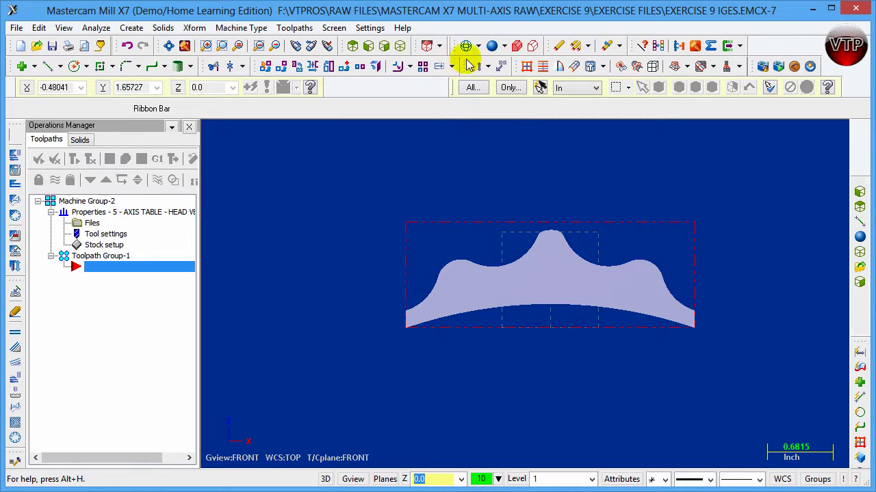
{"action": "left_click", "coordinate": [399, 45]}
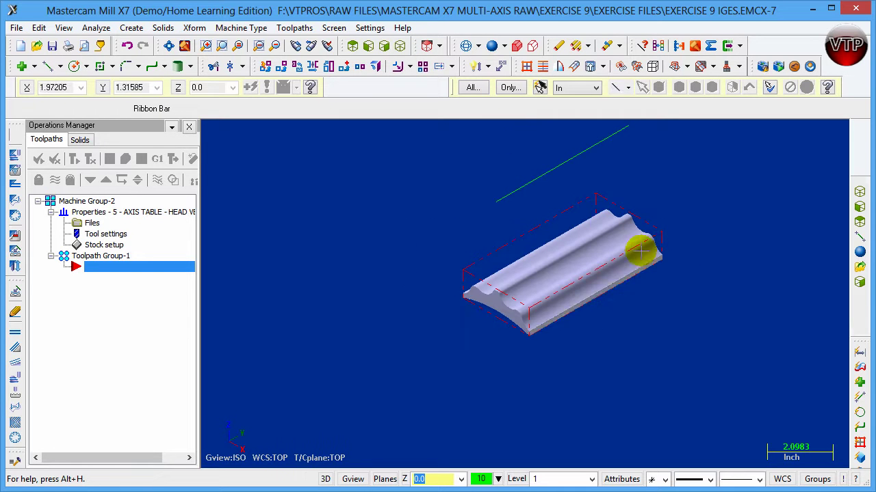